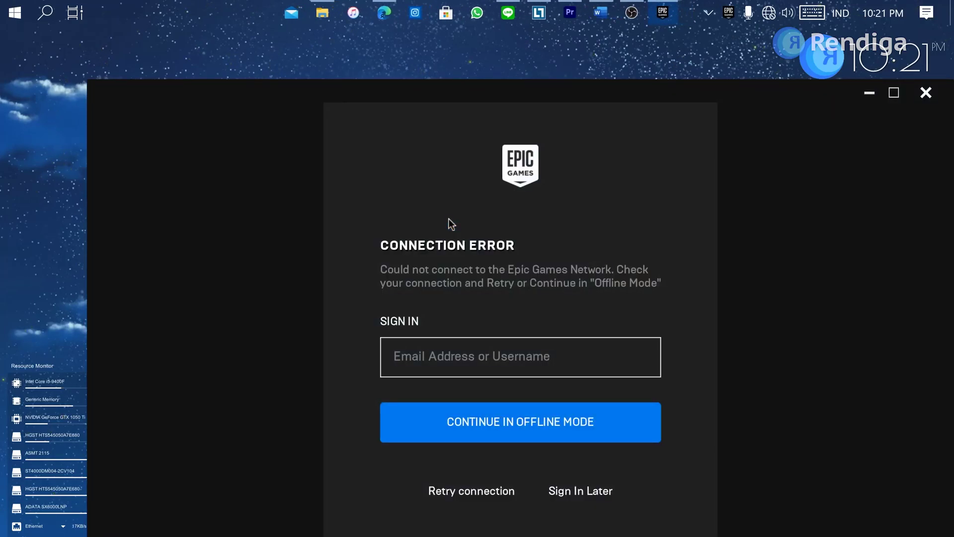
{"action": "left_click_drag", "start_coordinate": [420, 84], "coordinate": [391, 53]}
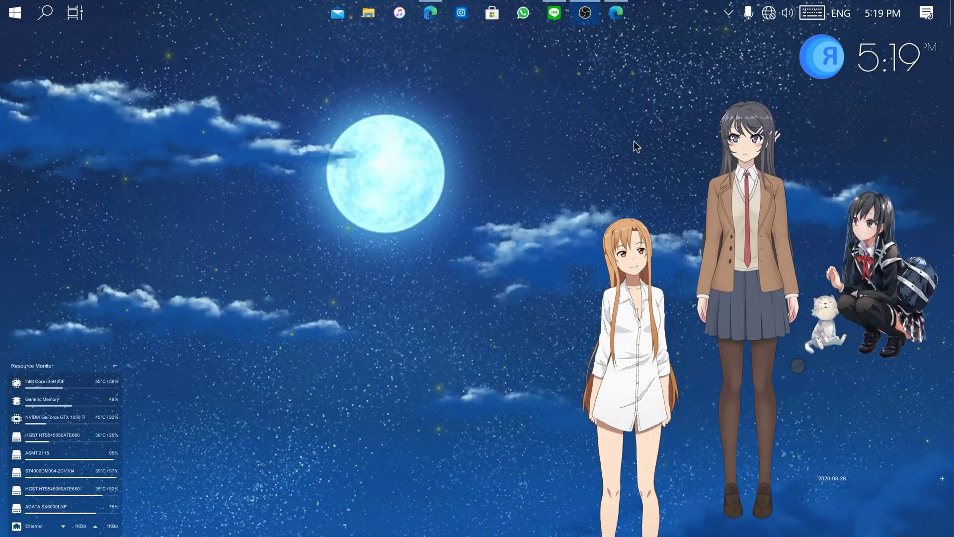
Step: Search Windows for "device manager" and launch the Device Manager result
{"action": "left_click", "coordinate": [43, 15]}
{"action": "type", "text": "d"}
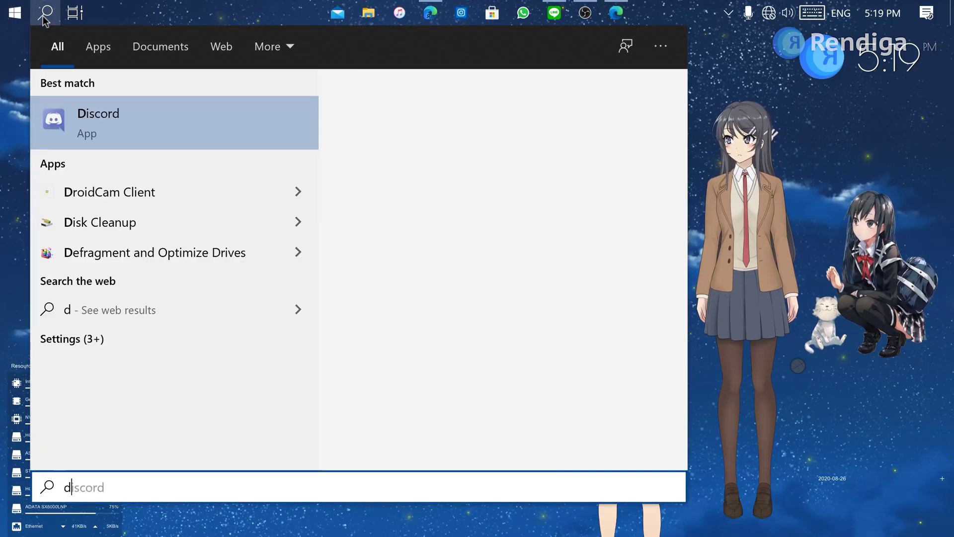
{"action": "type", "text": "evice manager"}
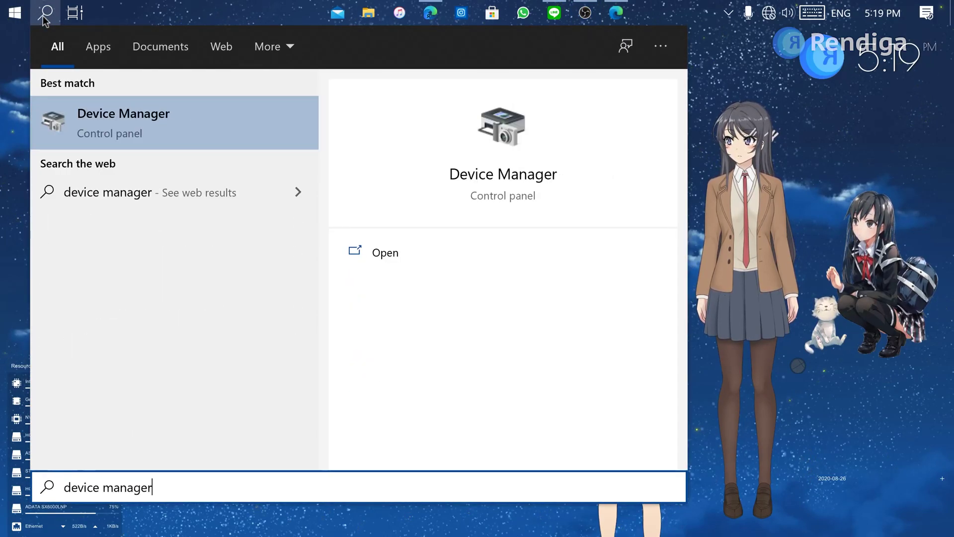
{"action": "left_click", "coordinate": [130, 136]}
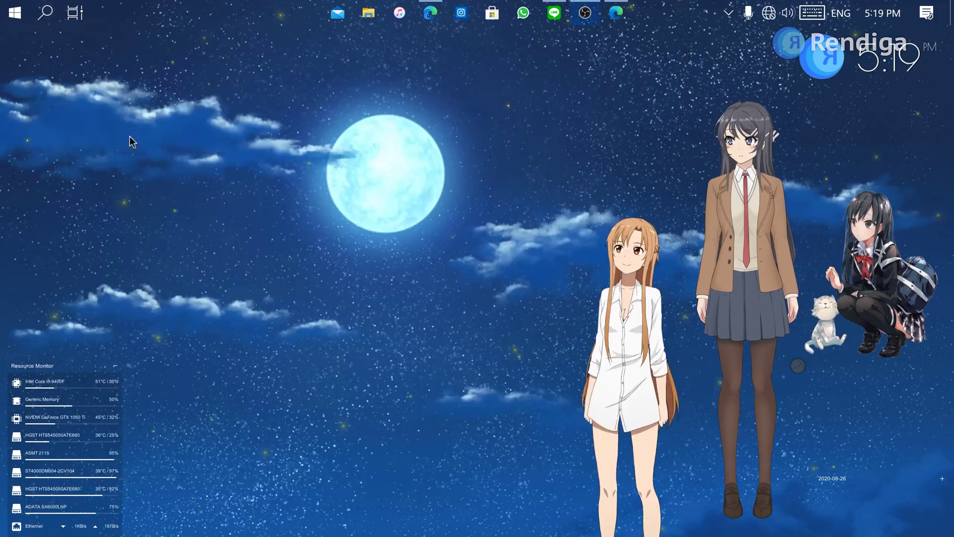
Step: Open Device Manager and select the Realtek PCIe GbE Family Controller under Network adapters
{"action": "right_click", "coordinate": [17, 18]}
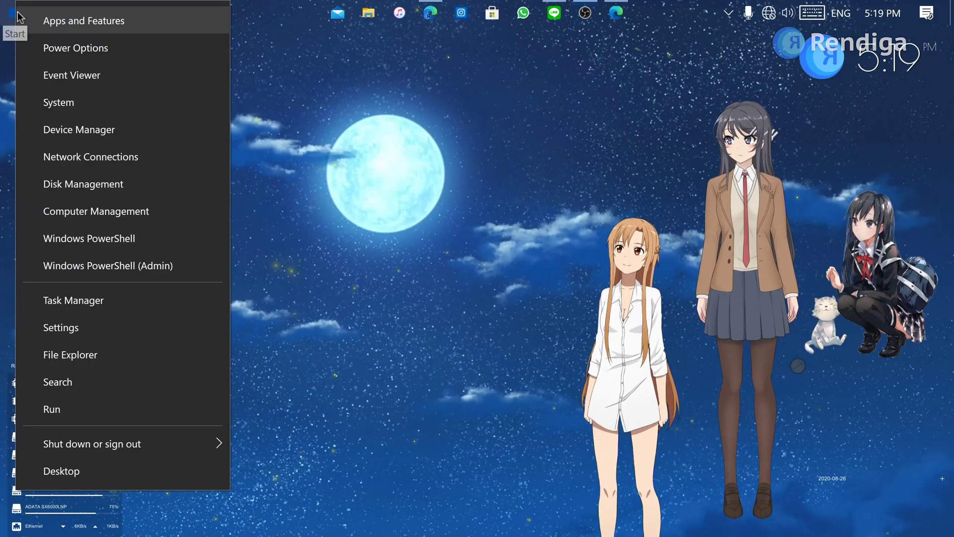
{"action": "left_click", "coordinate": [124, 136]}
{"action": "left_click_drag", "start_coordinate": [190, 77], "coordinate": [193, 45]}
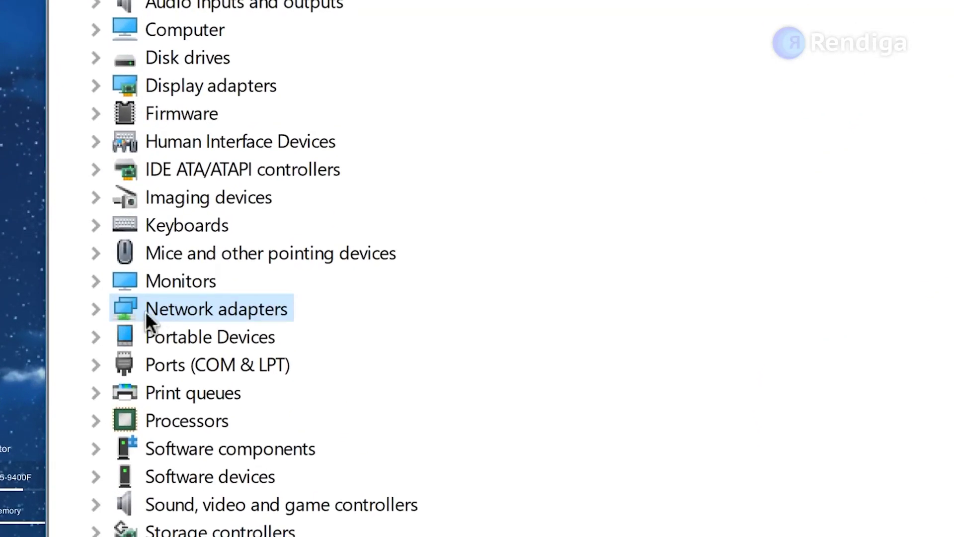
{"action": "left_click", "coordinate": [102, 311]}
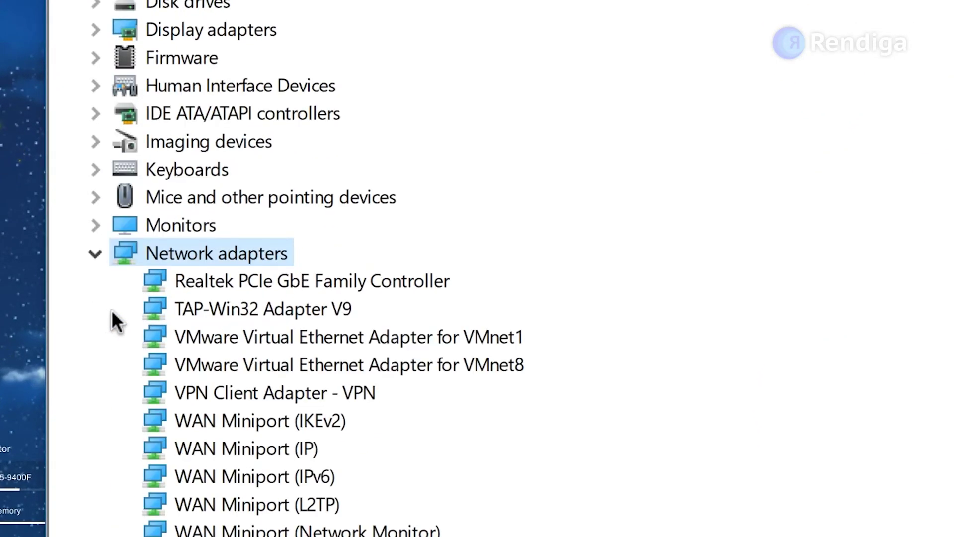
{"action": "left_click", "coordinate": [332, 282]}
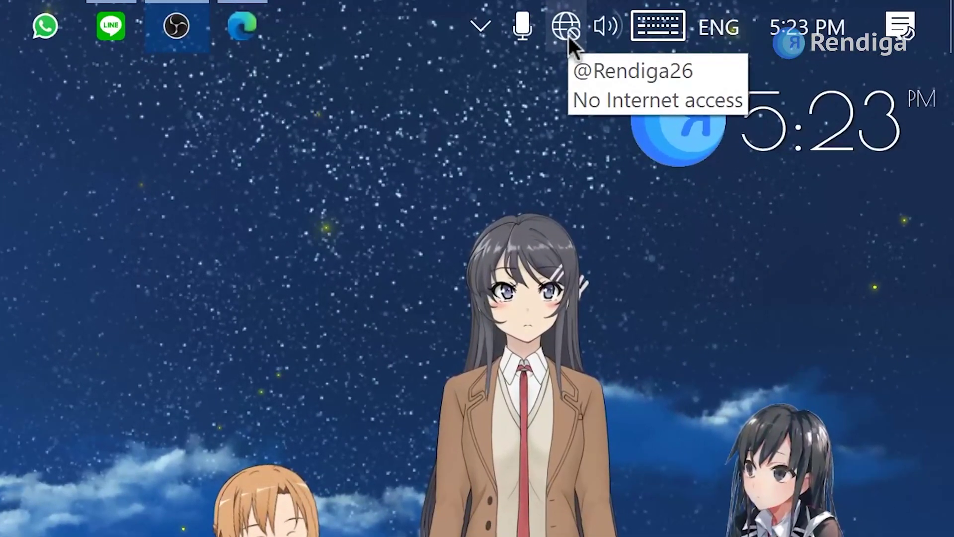
Step: View the computer's network adapters through the adapter options in Network & Internet settings, and close the adapter list
{"action": "right_click", "coordinate": [770, 15]}
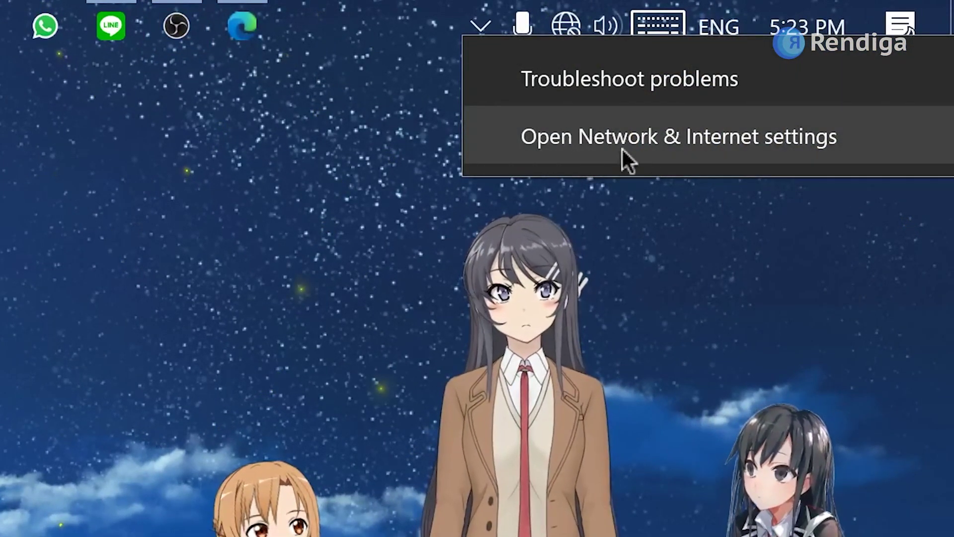
{"action": "left_click", "coordinate": [662, 136]}
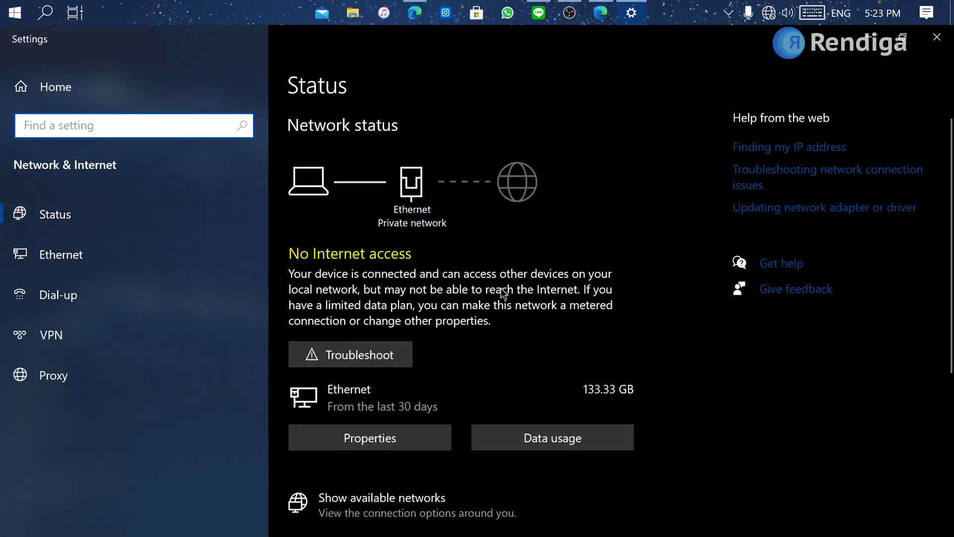
{"action": "scroll", "coordinate": [497, 305], "scroll_direction": "down", "scroll_amount": 5}
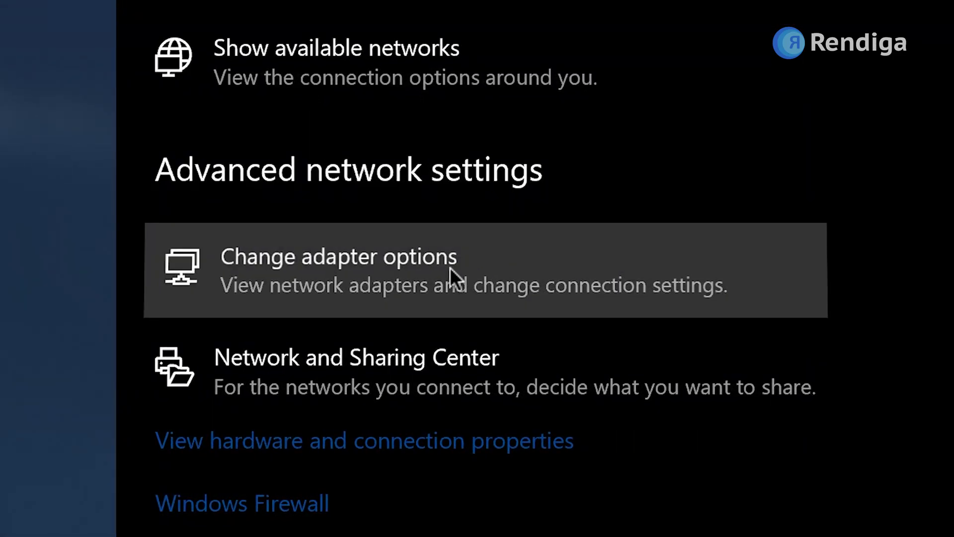
{"action": "left_click", "coordinate": [229, 272]}
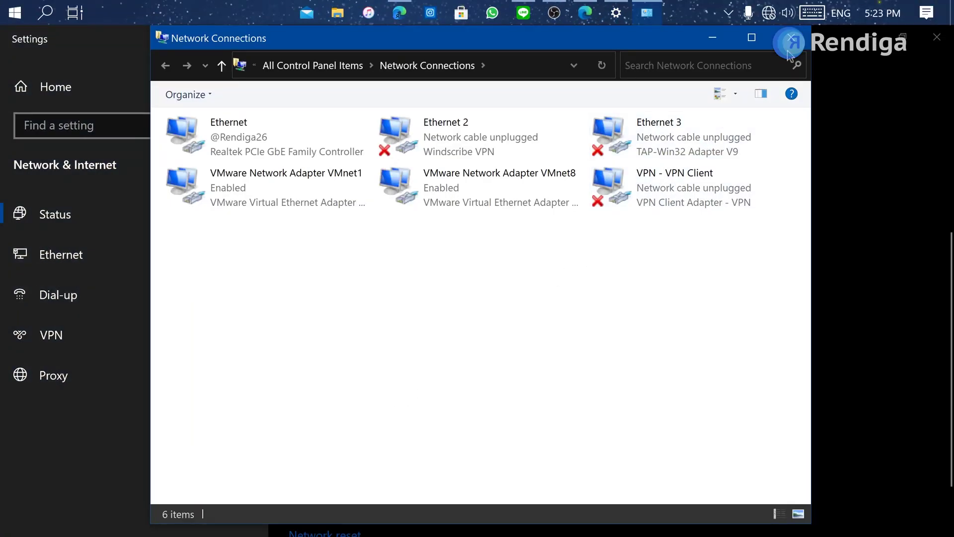
{"action": "left_click", "coordinate": [790, 40]}
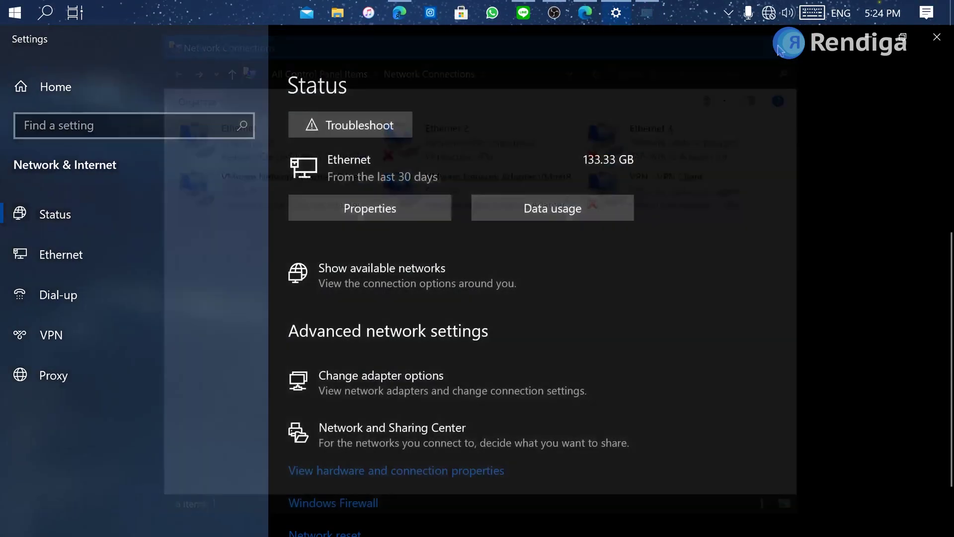
Step: Search Windows for "network connections" and open View network connections
{"action": "left_click", "coordinate": [45, 14]}
{"action": "type", "text": "network connections"}
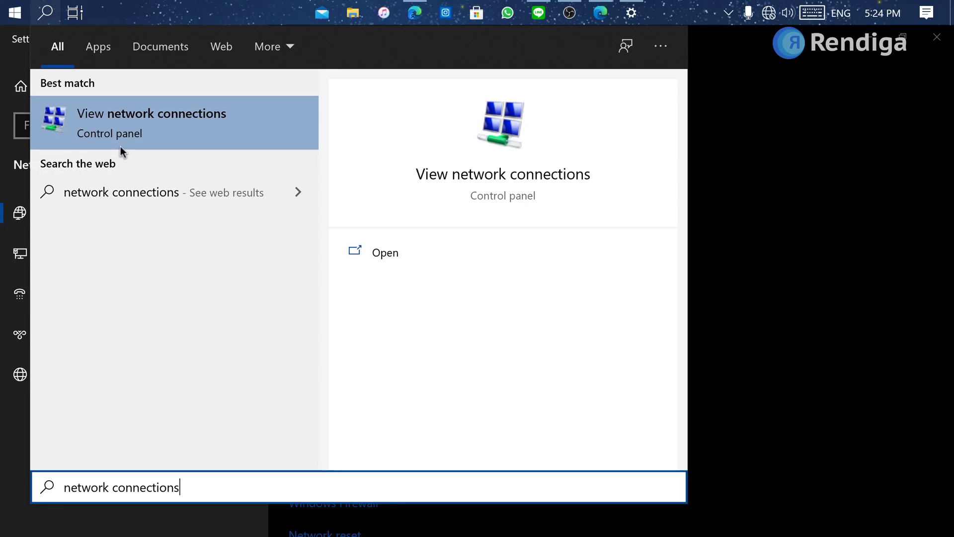
{"action": "left_click", "coordinate": [110, 98]}
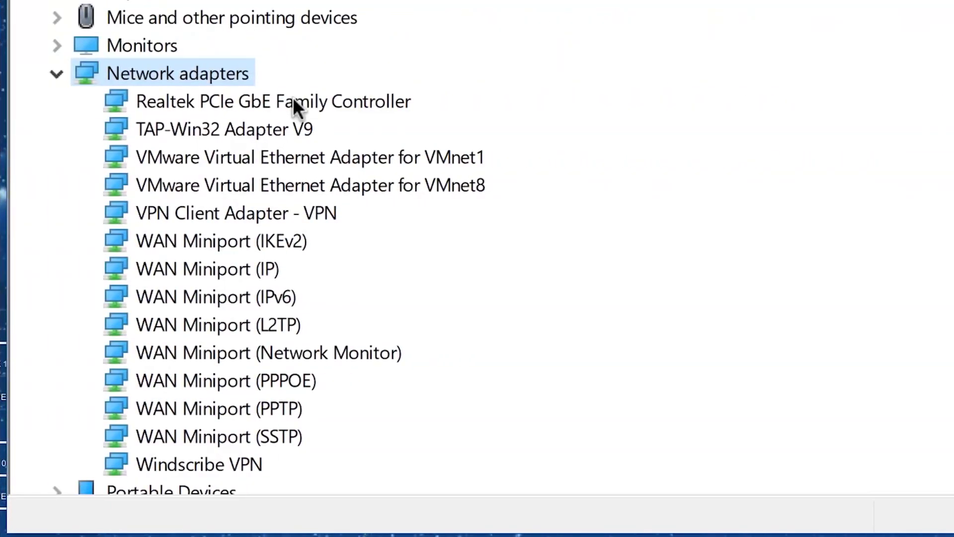
Step: Uninstall the Realtek PCIe GbE Family Controller from Device Manager without deleting its driver software
{"action": "left_click", "coordinate": [294, 101]}
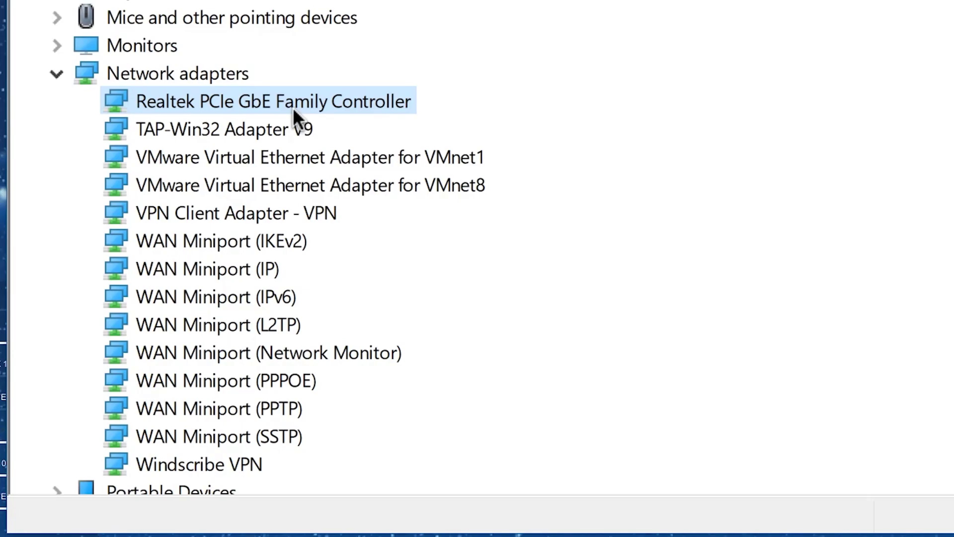
{"action": "right_click", "coordinate": [294, 108]}
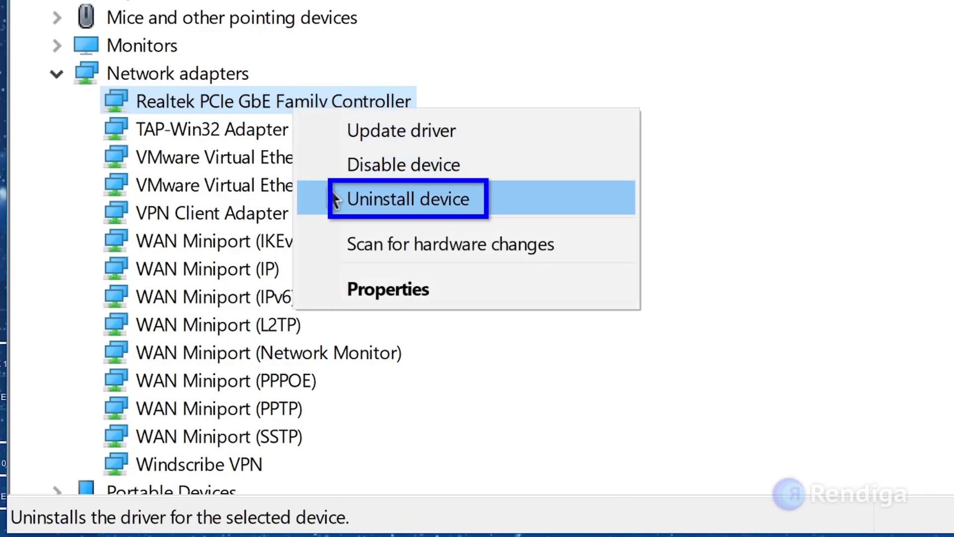
{"action": "left_click", "coordinate": [479, 201]}
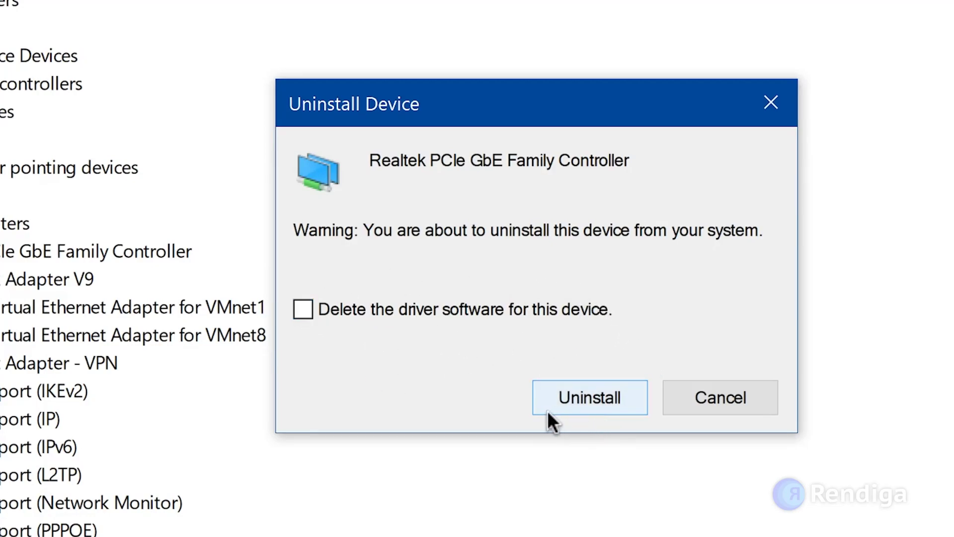
{"action": "left_click", "coordinate": [572, 410]}
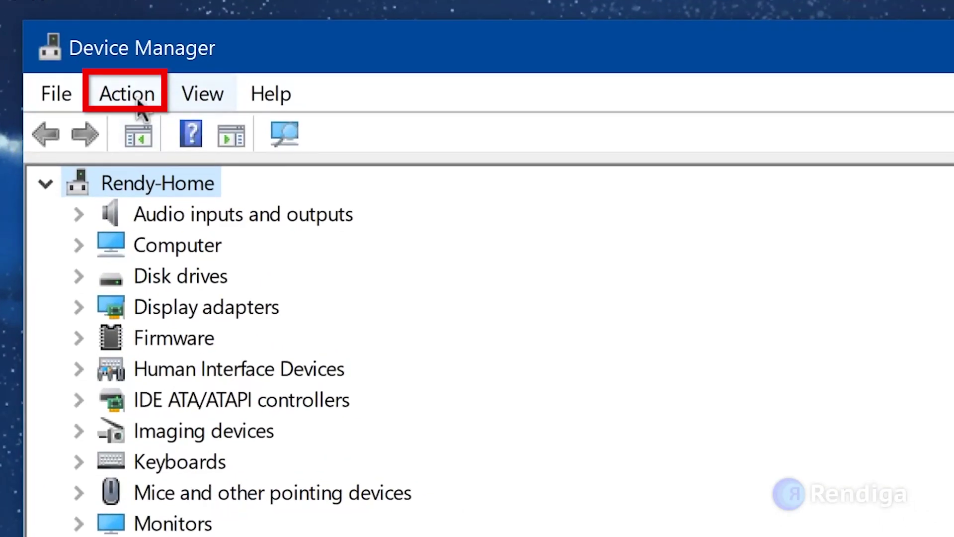
Step: Scan for hardware changes in Device Manager and select the Realtek PCIe GbE Family Controller under Network adapters
{"action": "left_click", "coordinate": [132, 104]}
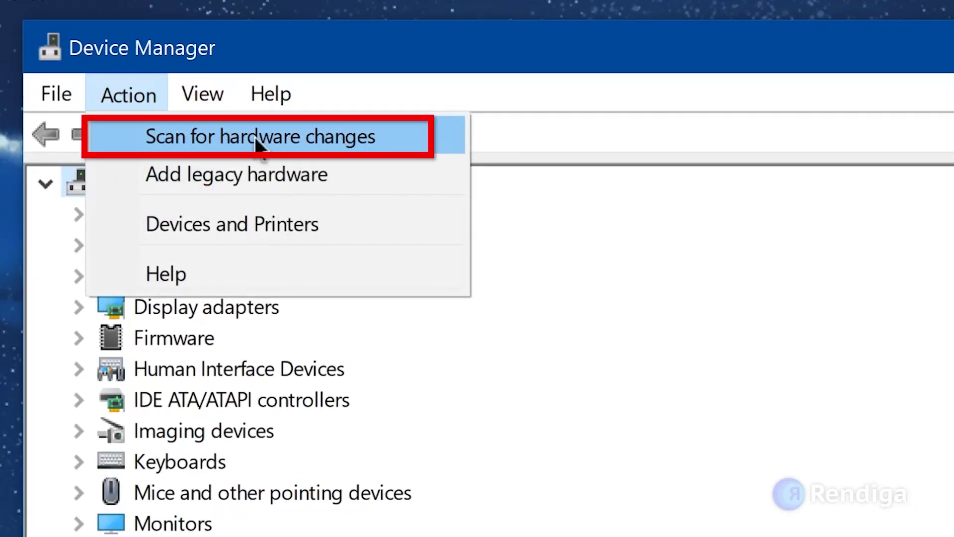
{"action": "left_click", "coordinate": [404, 152]}
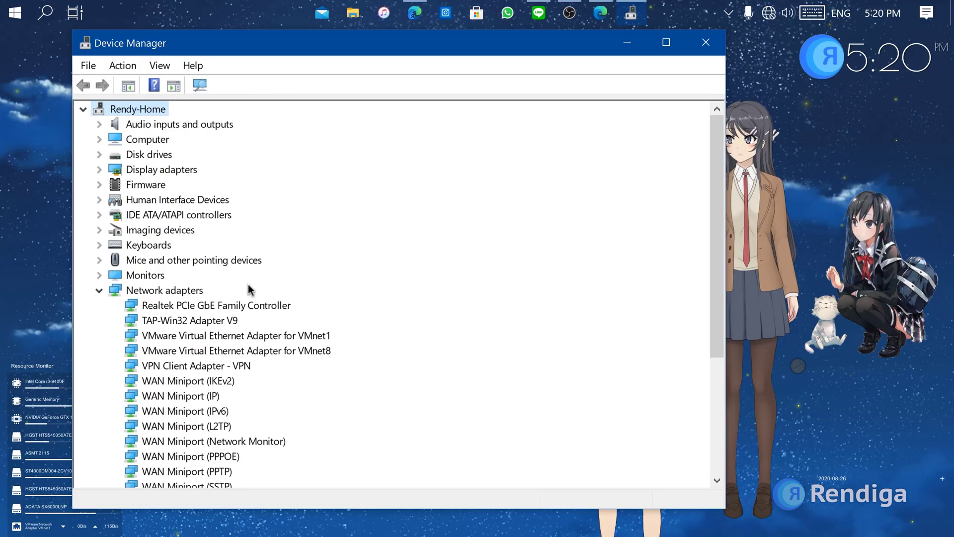
{"action": "left_click", "coordinate": [194, 305]}
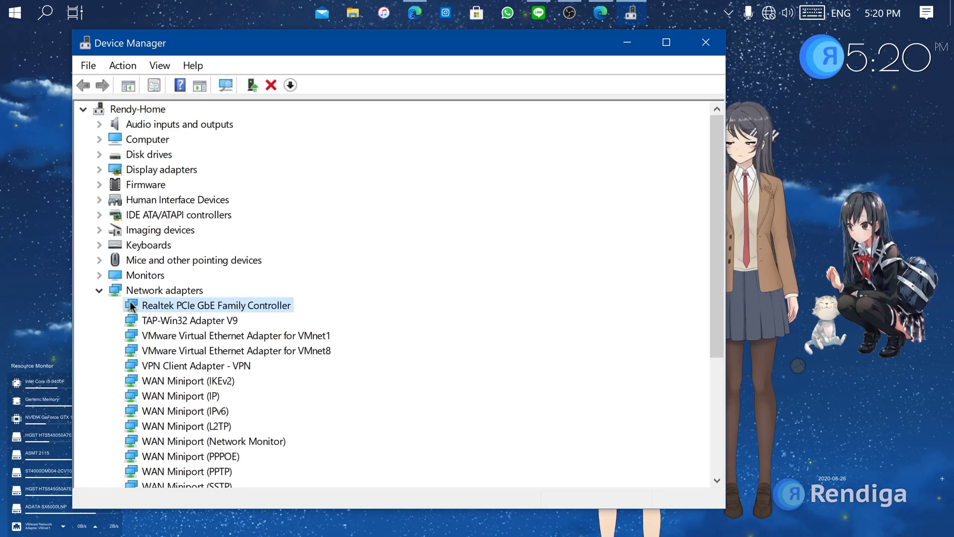
Step: Check the current network connection status and dismiss the mail notifications
{"action": "left_click", "coordinate": [770, 16]}
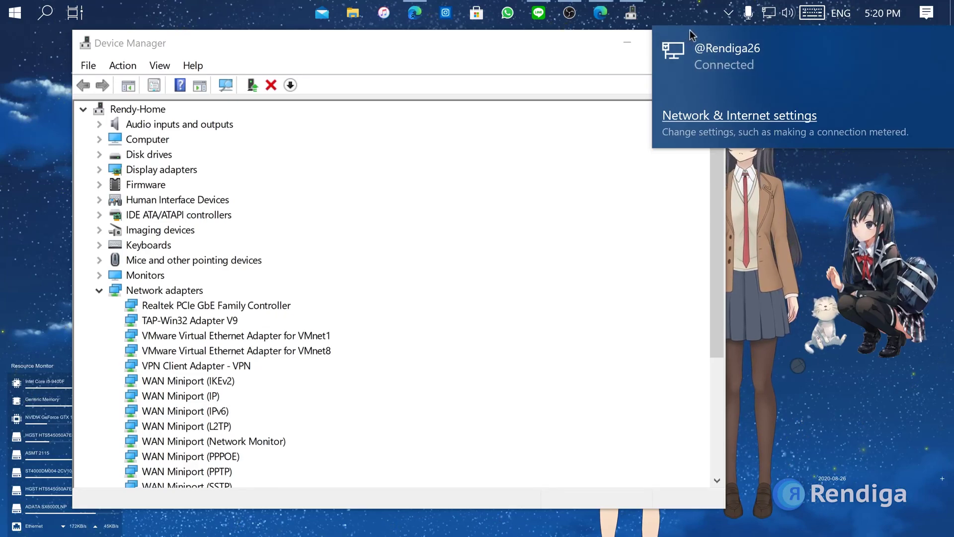
{"action": "left_click", "coordinate": [769, 13]}
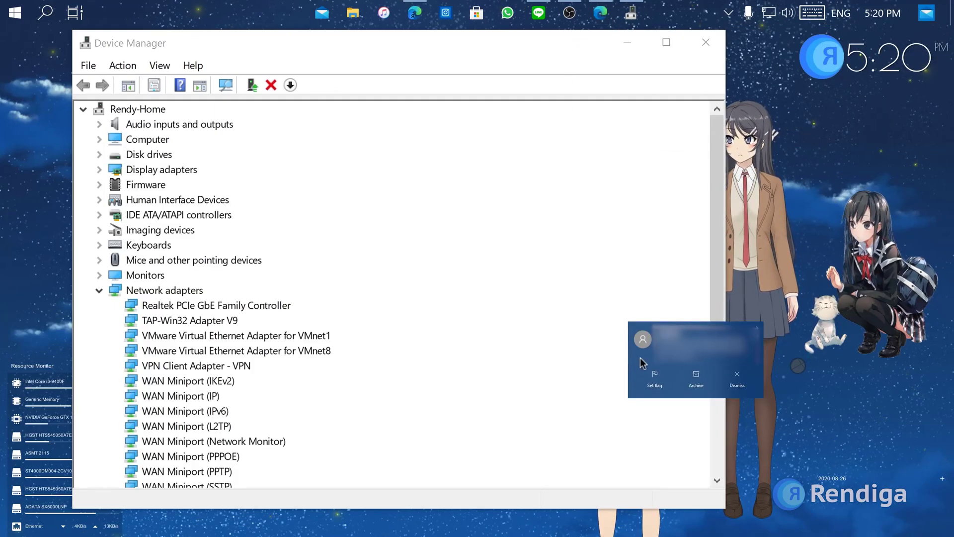
{"action": "left_click_drag", "start_coordinate": [642, 361], "coordinate": [827, 344]}
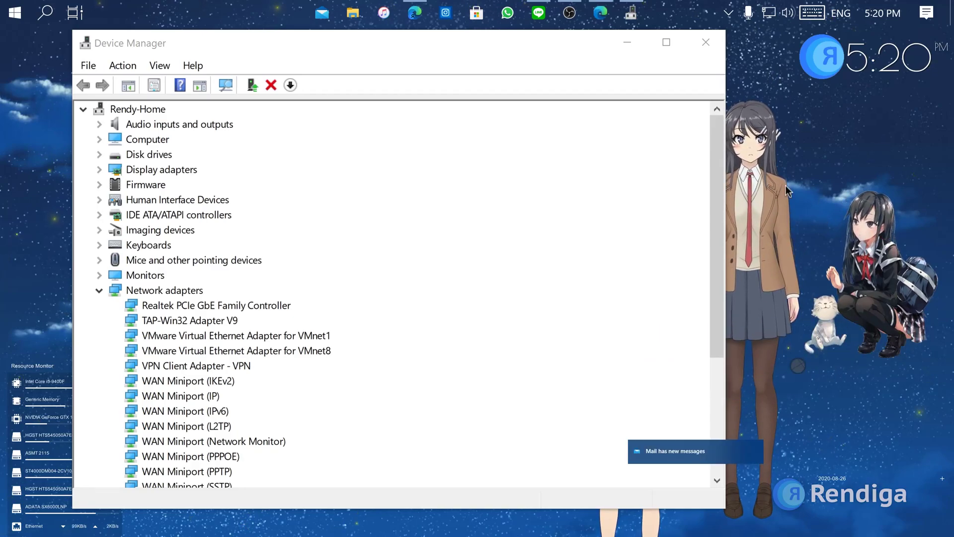
{"action": "left_click_drag", "start_coordinate": [662, 457], "coordinate": [756, 402]}
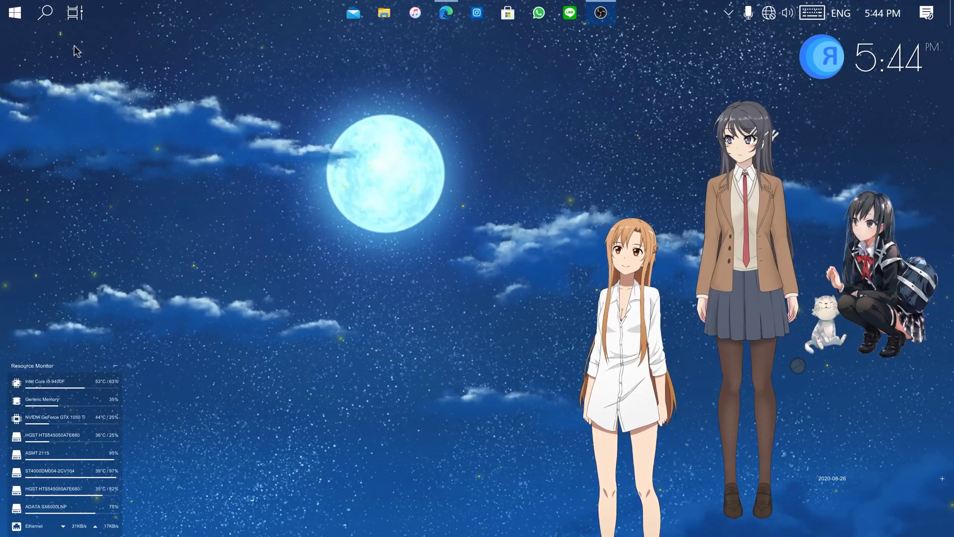
Step: Run gpedit.msc to open the Local Group Policy Editor, and move its window toward the upper-left part of the desktop
{"action": "left_click", "coordinate": [45, 13]}
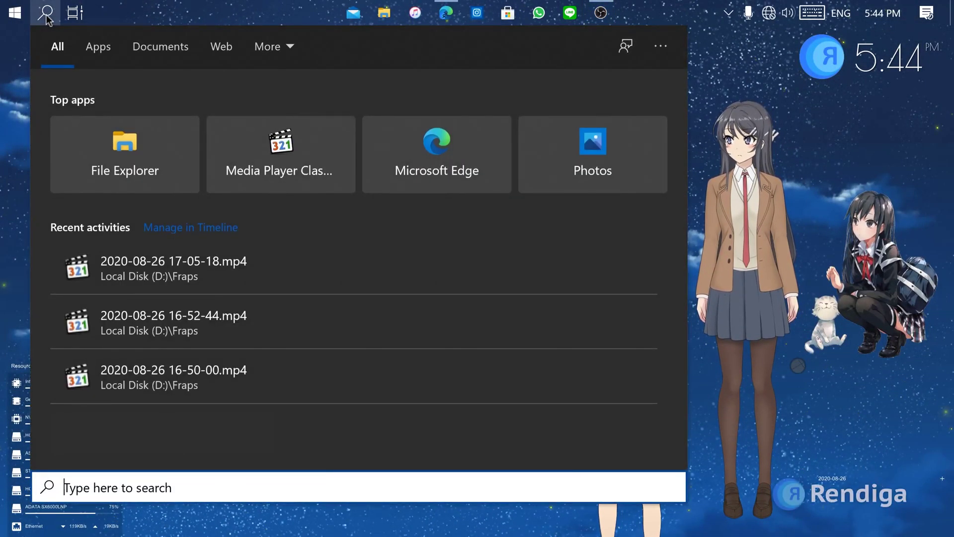
{"action": "type", "text": "gpedit.msc"}
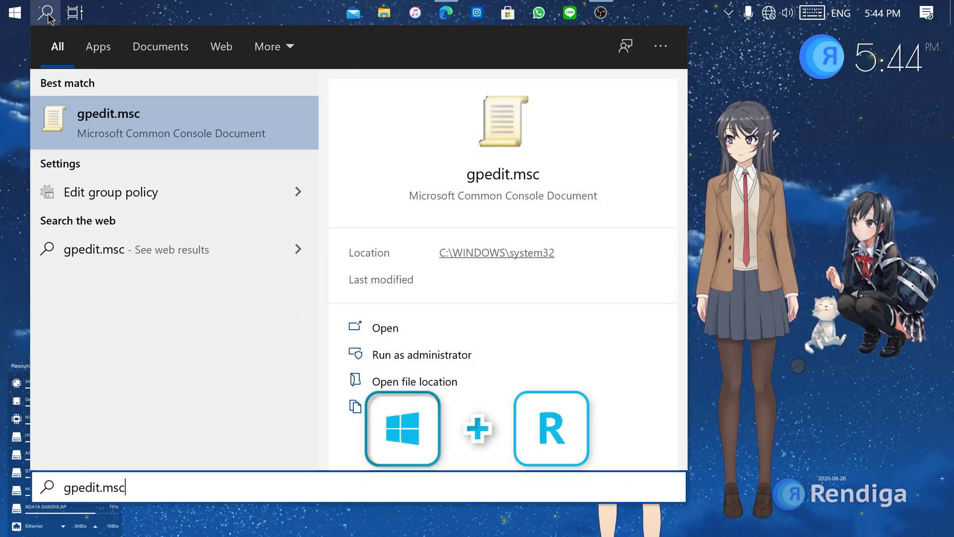
{"action": "key", "text": "super+r"}
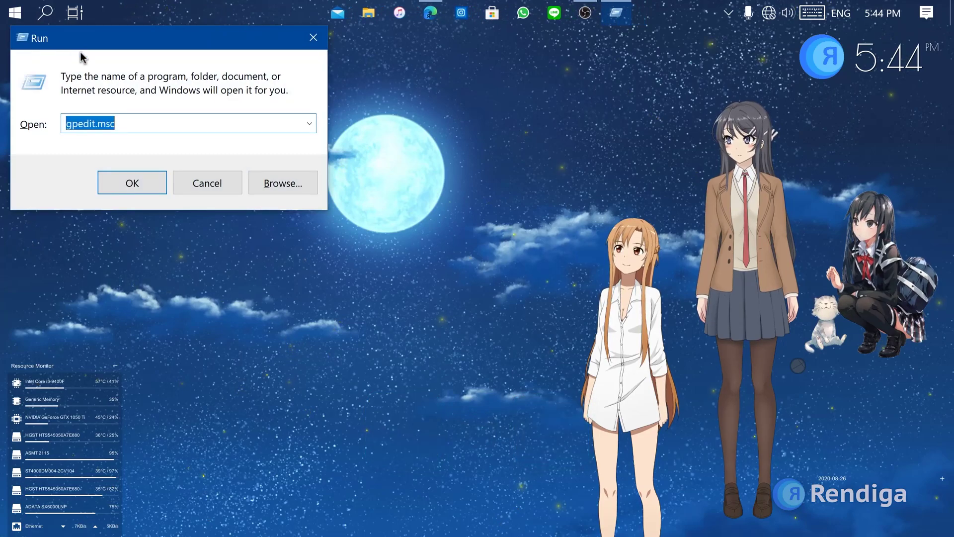
{"action": "type", "text": "gpedit.msc"}
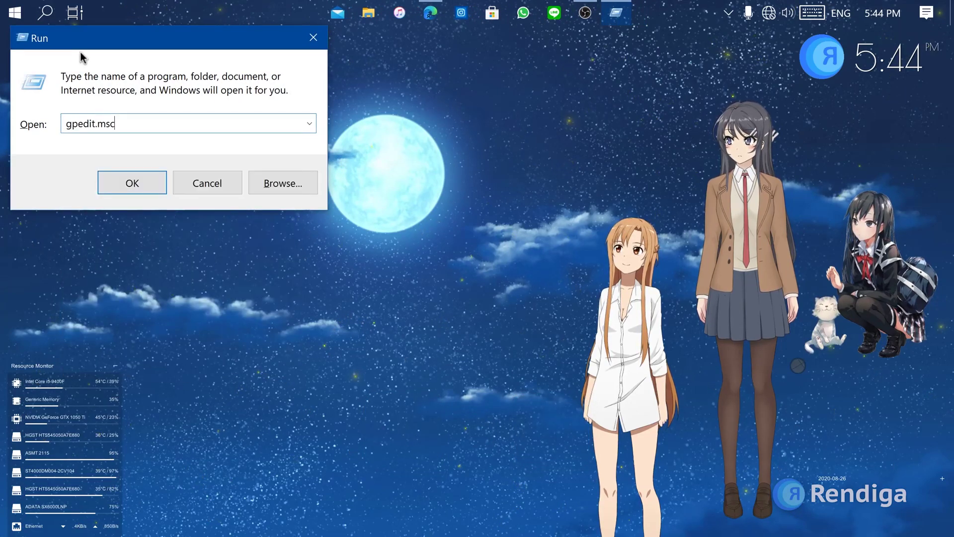
{"action": "left_click", "coordinate": [151, 189]}
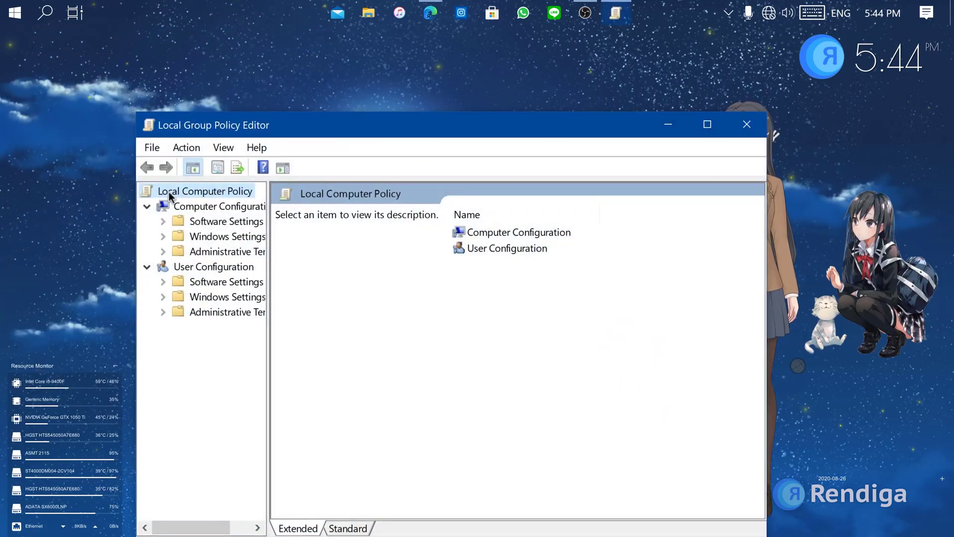
{"action": "mouse_move", "coordinate": [289, 127]}
{"action": "left_mouse_down"}
{"action": "mouse_move", "coordinate": [288, 103]}
{"action": "mouse_move", "coordinate": [195, 65]}
{"action": "left_mouse_up"}
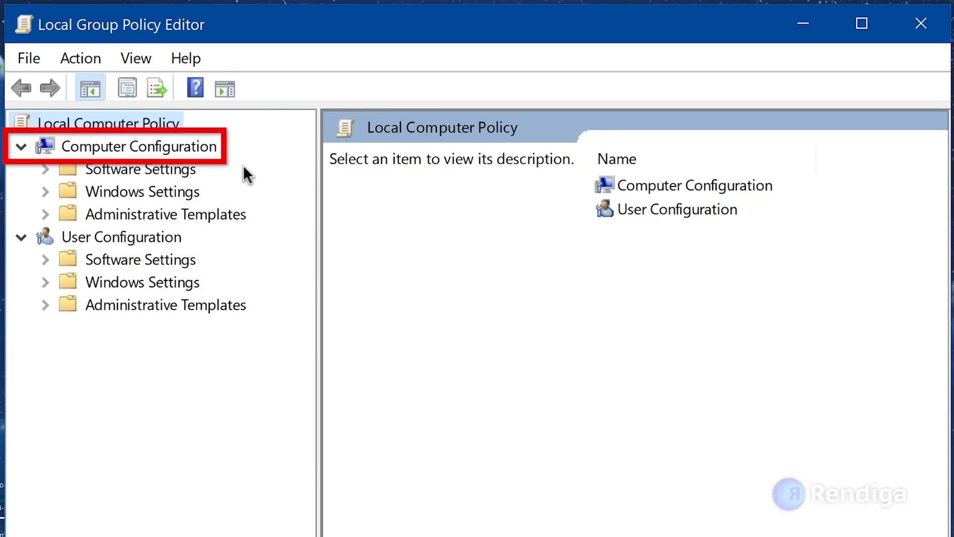
Step: Open the Network Connectivity Status Indicator policies under Computer Configuration, Administrative Templates, Network, and widen the policy tree
{"action": "left_click", "coordinate": [46, 214]}
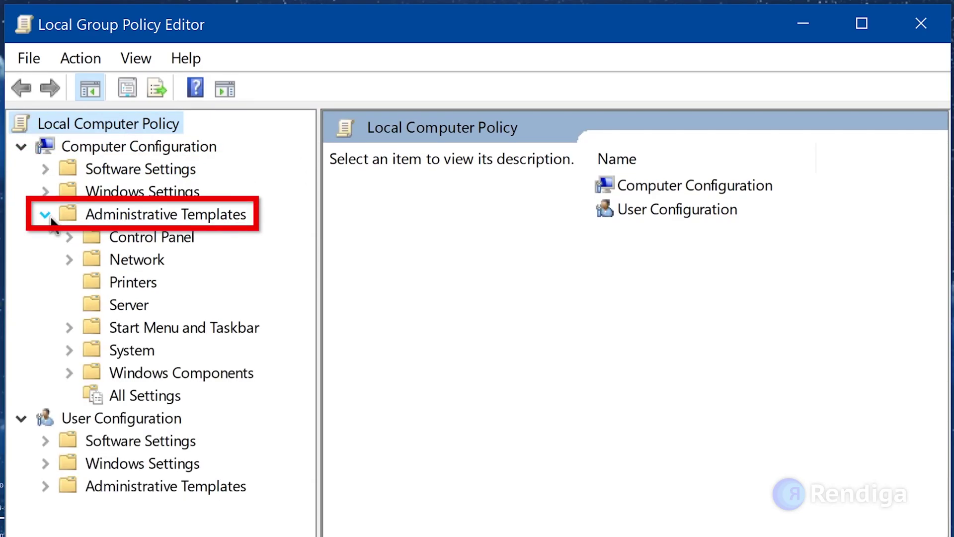
{"action": "left_click", "coordinate": [68, 260]}
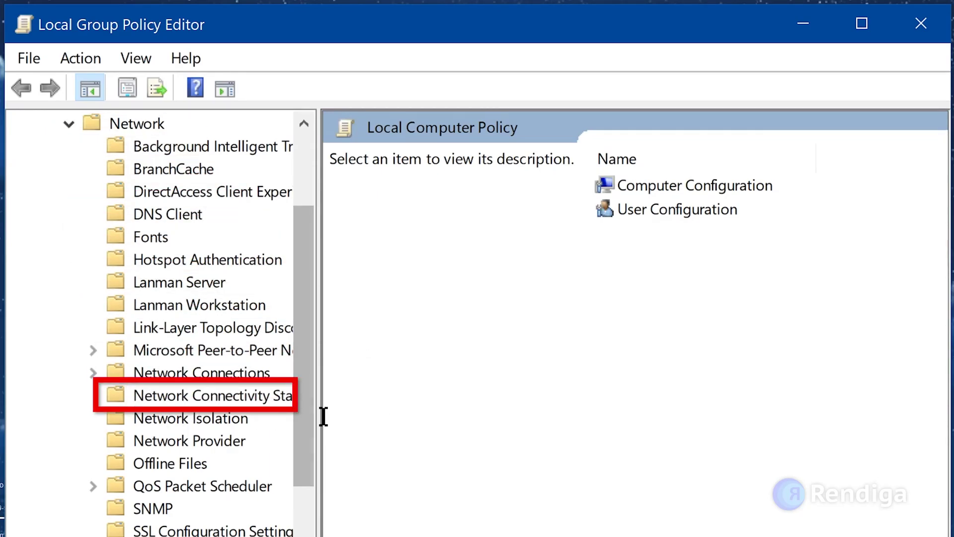
{"action": "left_click_drag", "start_coordinate": [322, 426], "coordinate": [446, 433]}
{"action": "left_click", "coordinate": [134, 398]}
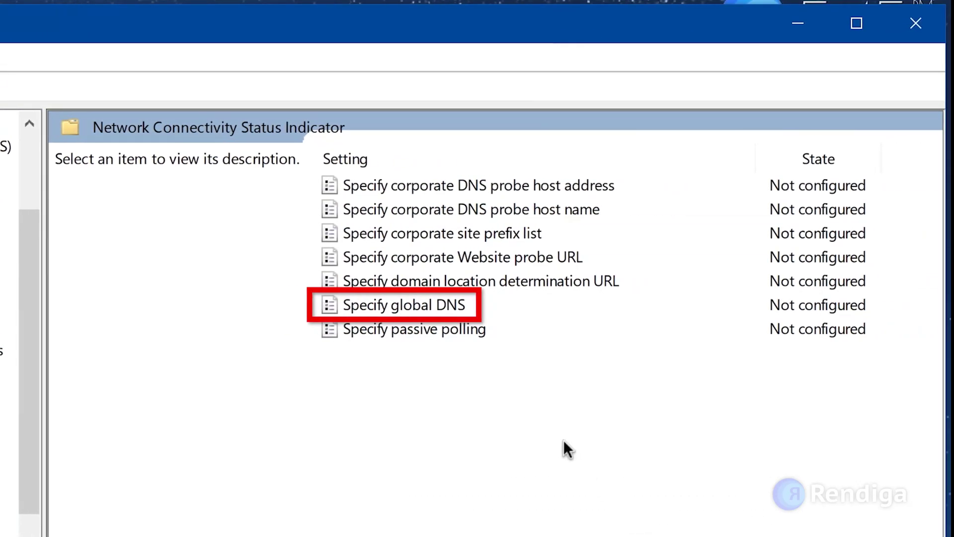
Step: Enable the Specify global DNS policy with the Use global DNS option checked, and check the network connection status
{"action": "left_click", "coordinate": [393, 308]}
{"action": "right_click", "coordinate": [455, 310]}
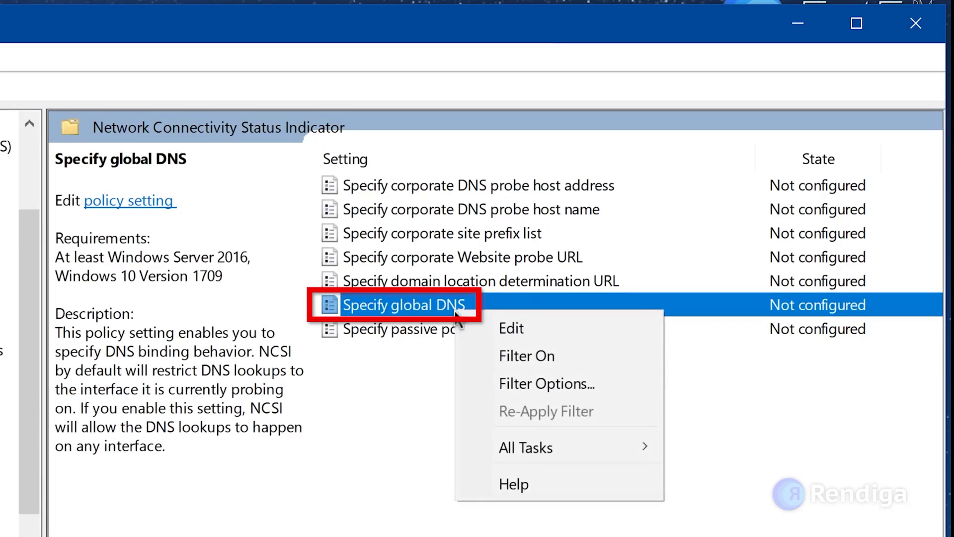
{"action": "left_click", "coordinate": [531, 338]}
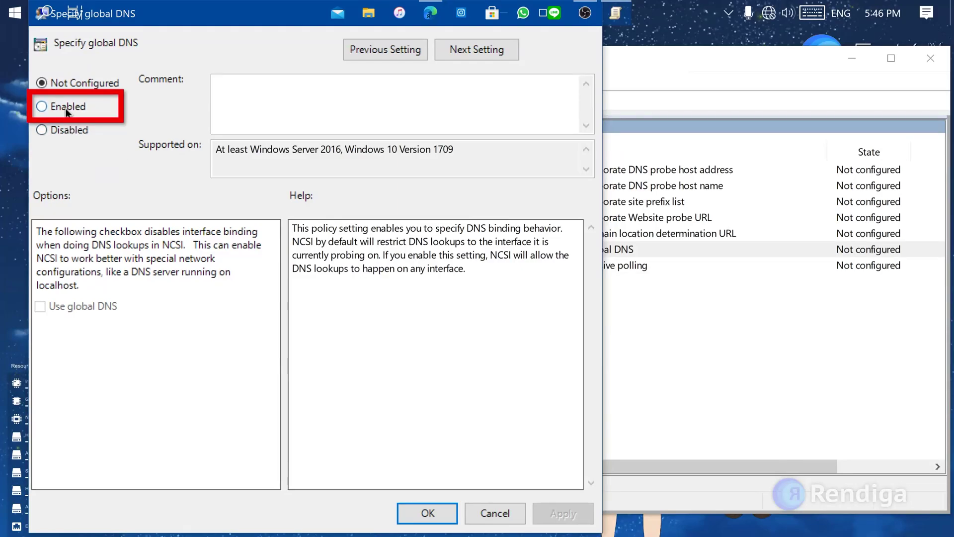
{"action": "left_click", "coordinate": [67, 111]}
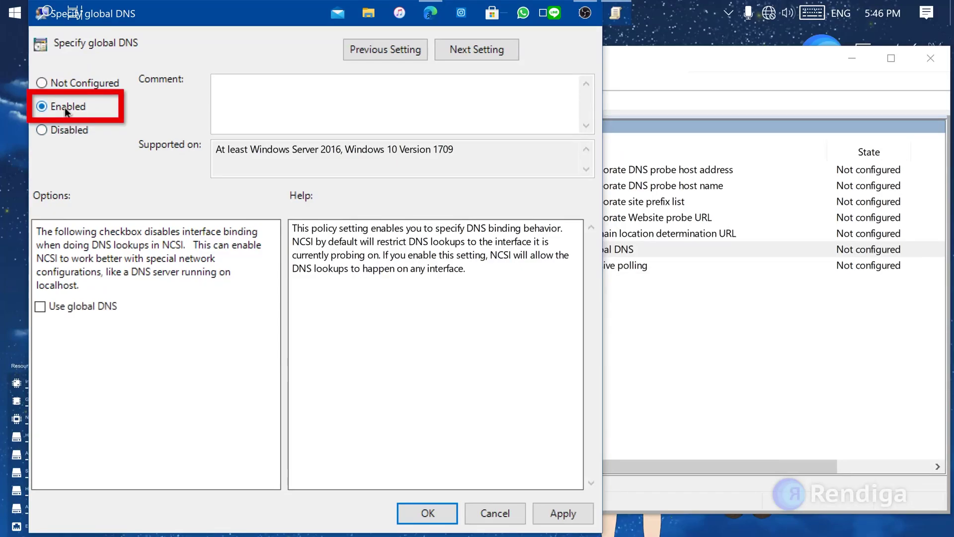
{"action": "left_click", "coordinate": [107, 311]}
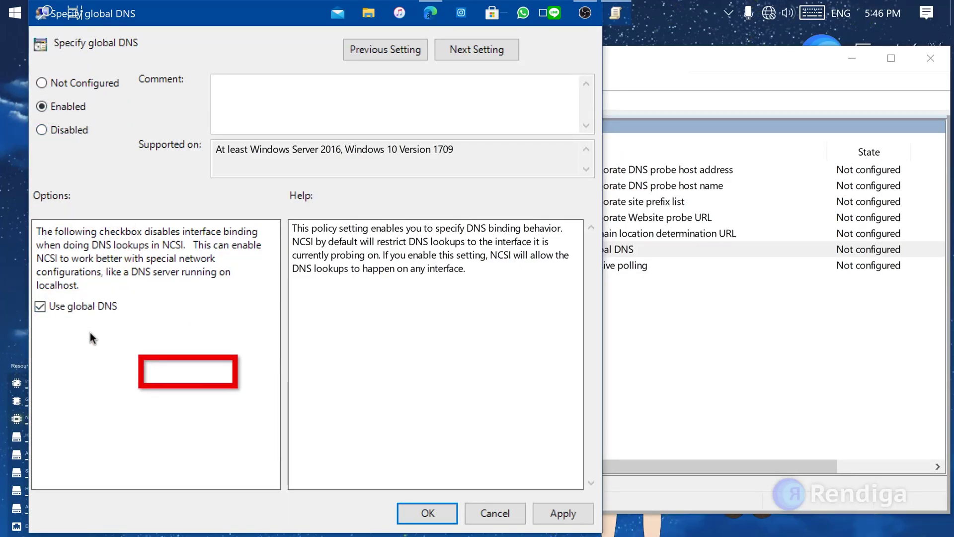
{"action": "left_click", "coordinate": [436, 509]}
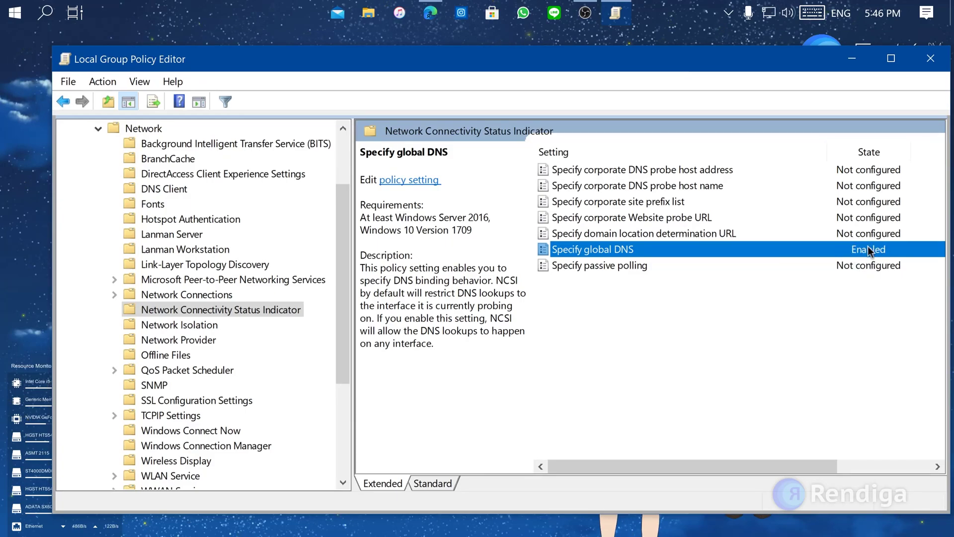
{"action": "left_click", "coordinate": [771, 16]}
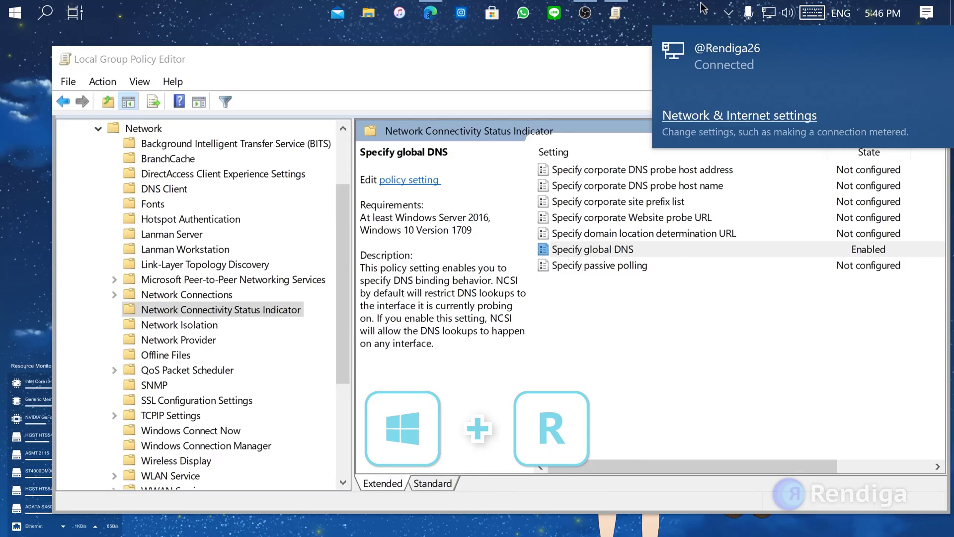
Step: Run gpupdate /force from the Run dialog to apply the changed group policy
{"action": "key", "text": "super+r"}
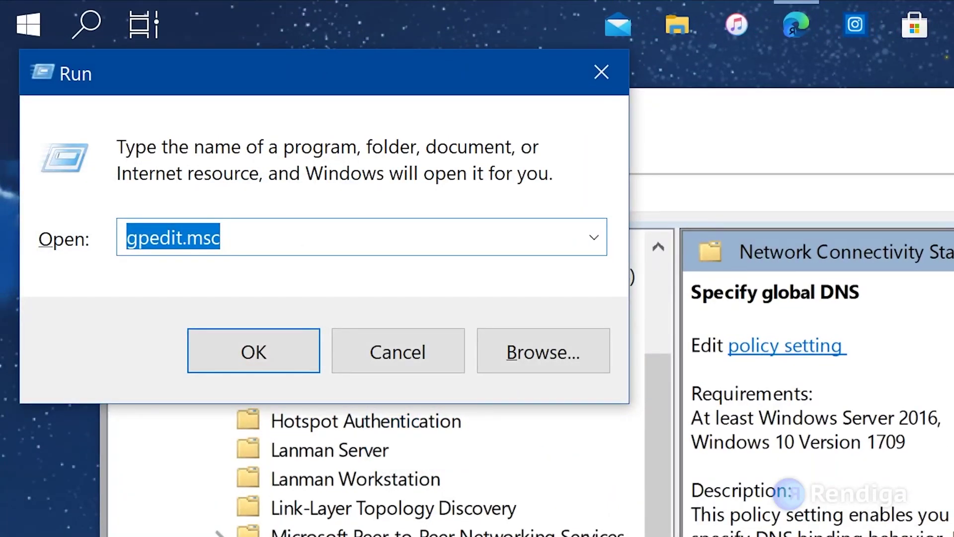
{"action": "type", "text": "gpu"}
{"action": "type", "text": "date /forc"}
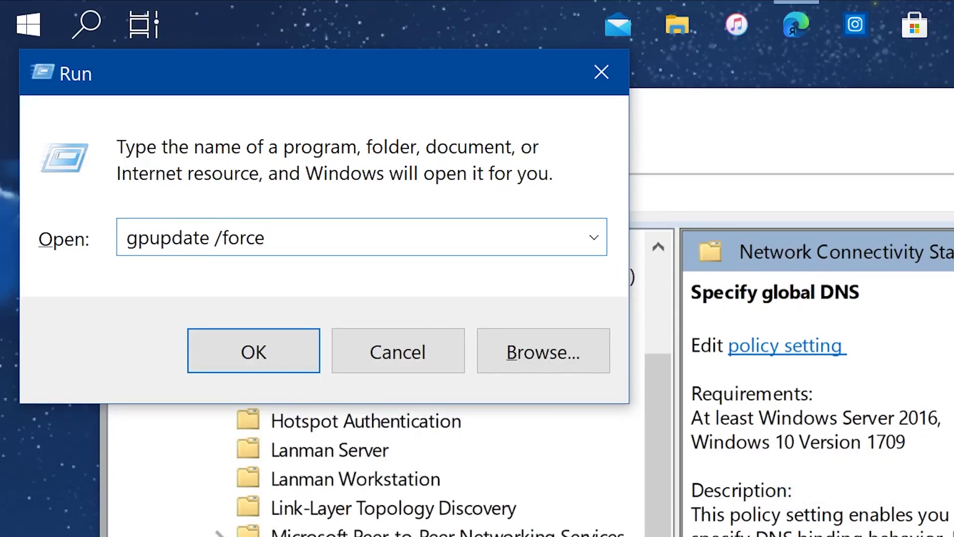
{"action": "type", "text": "e"}
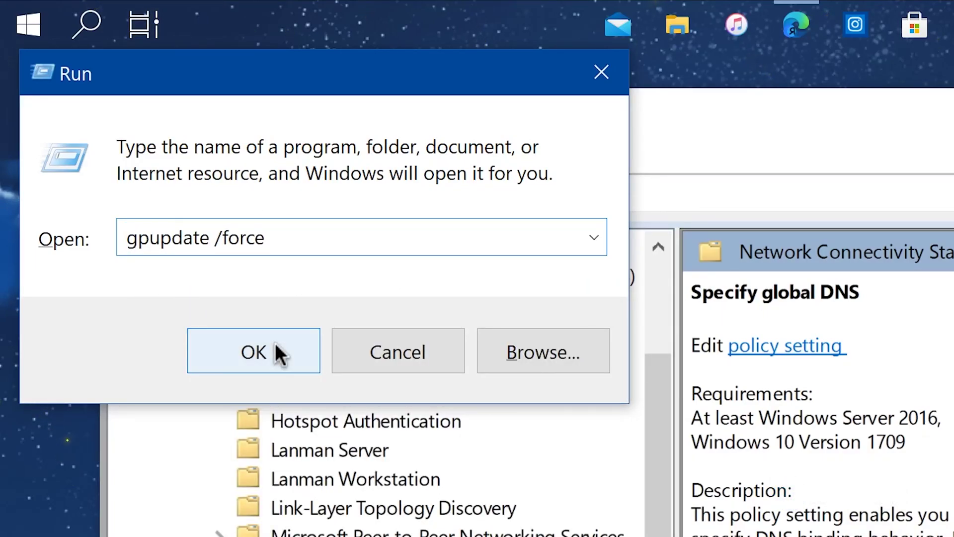
{"action": "left_click", "coordinate": [275, 348]}
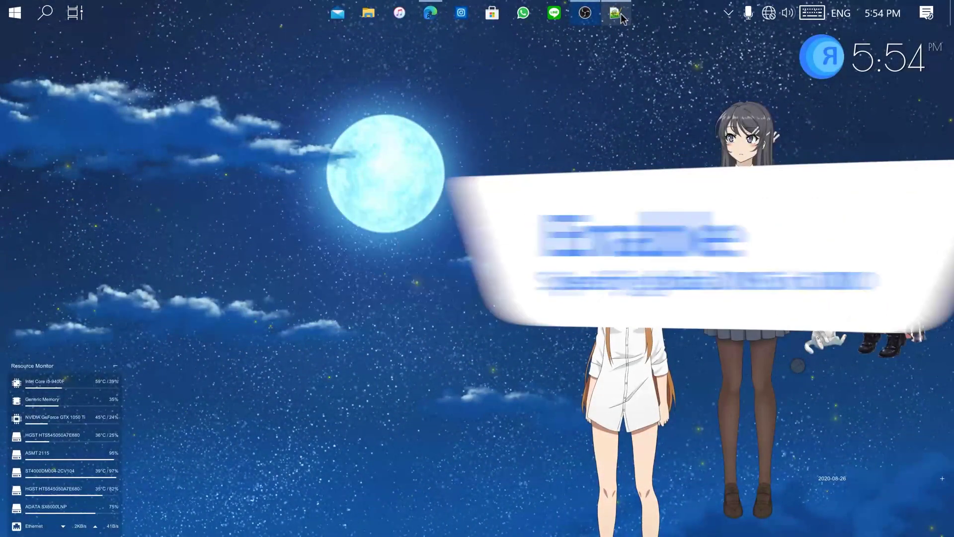
Step: Switch to Notepad++ and copy the whole reg add command for the UseGlobalDNS value
{"action": "left_click", "coordinate": [622, 17]}
{"action": "left_click", "coordinate": [529, 317]}
{"action": "left_click", "coordinate": [576, 319]}
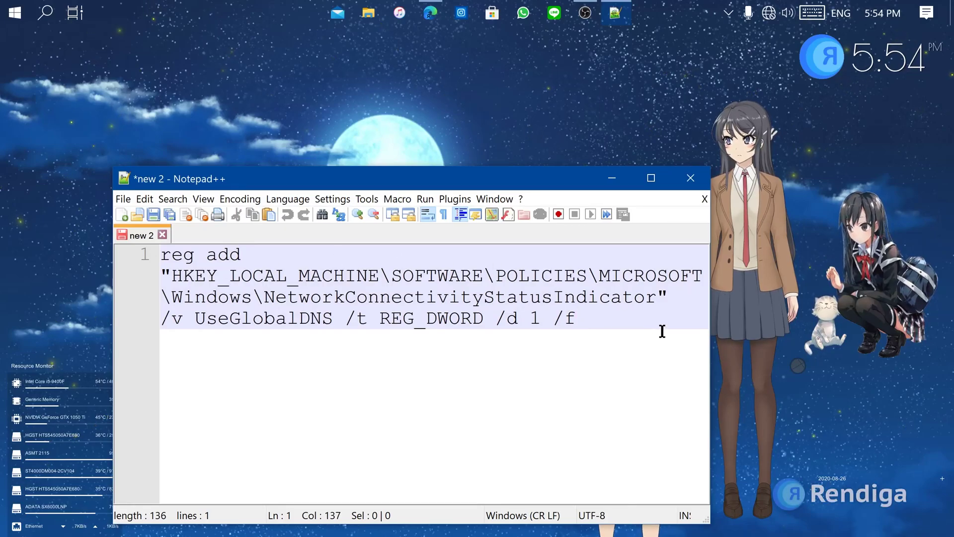
{"action": "left_click_drag", "start_coordinate": [632, 323], "coordinate": [161, 255]}
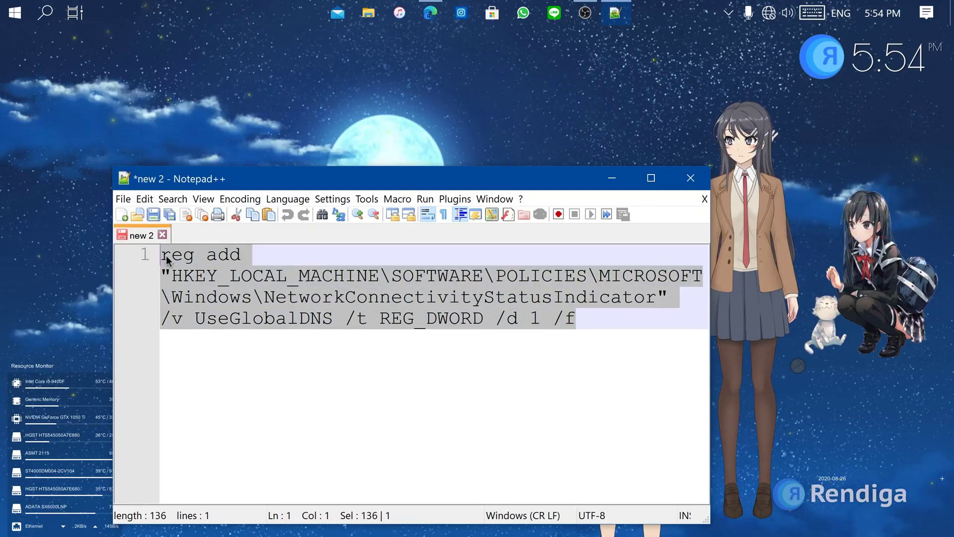
{"action": "right_click", "coordinate": [371, 292]}
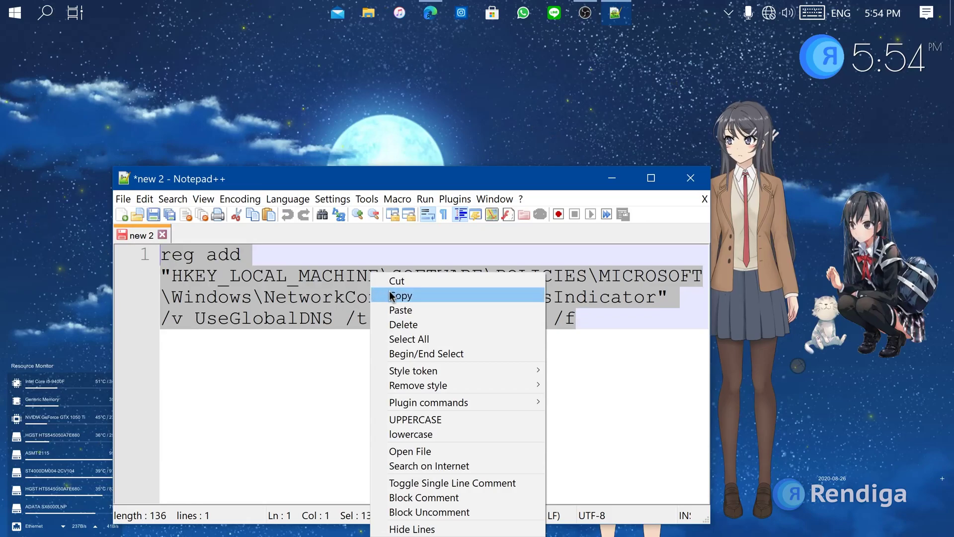
{"action": "left_click", "coordinate": [390, 296]}
Step: Run the copied reg add command in a Command Prompt opened as administrator, and close both Command Prompt and Notepad++
{"action": "left_click", "coordinate": [18, 19]}
{"action": "type", "text": "cmd"}
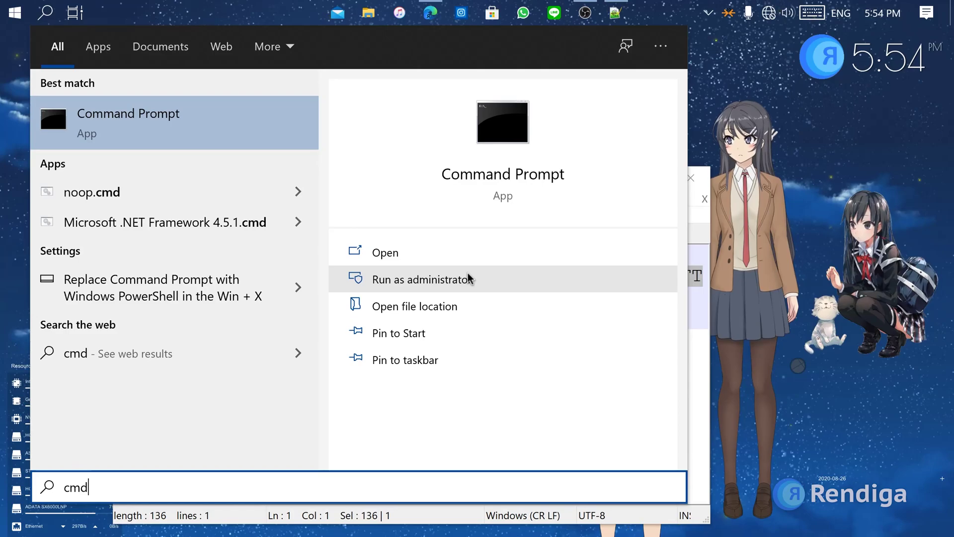
{"action": "left_click", "coordinate": [484, 279]}
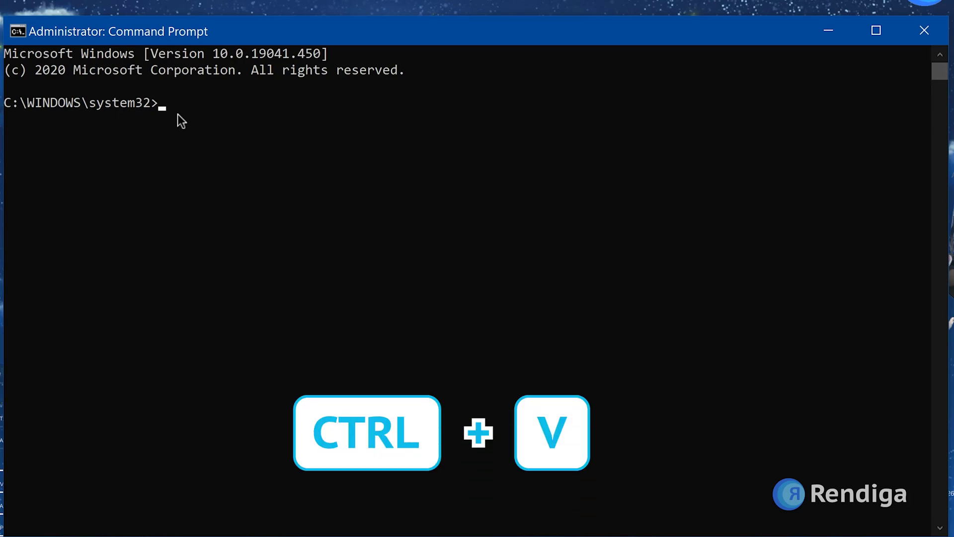
{"action": "key", "text": "ctrl+v"}
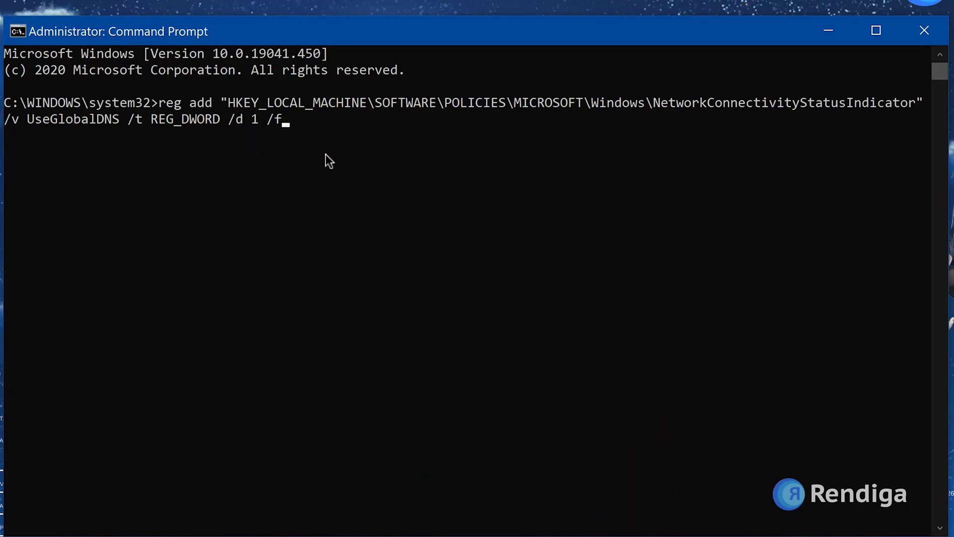
{"action": "key", "text": "Return"}
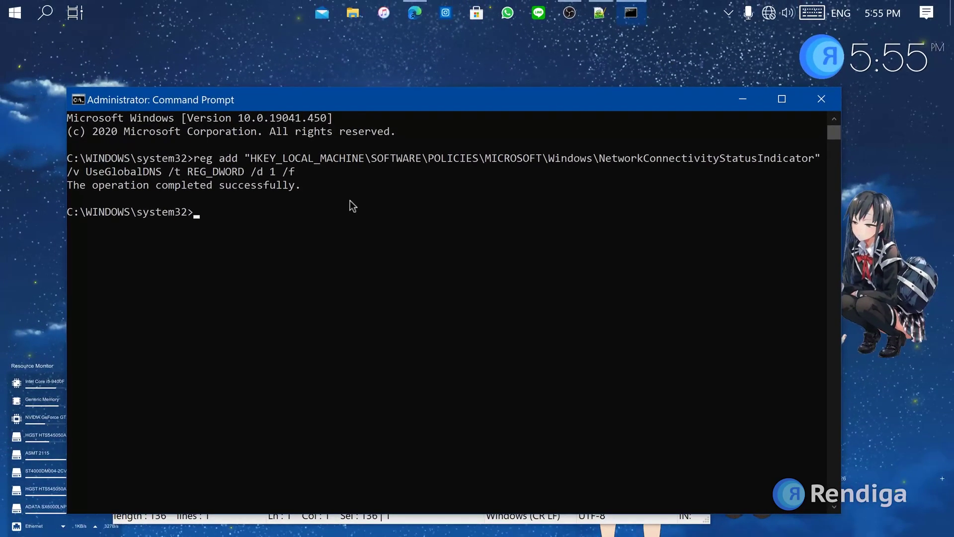
{"action": "left_click", "coordinate": [822, 99]}
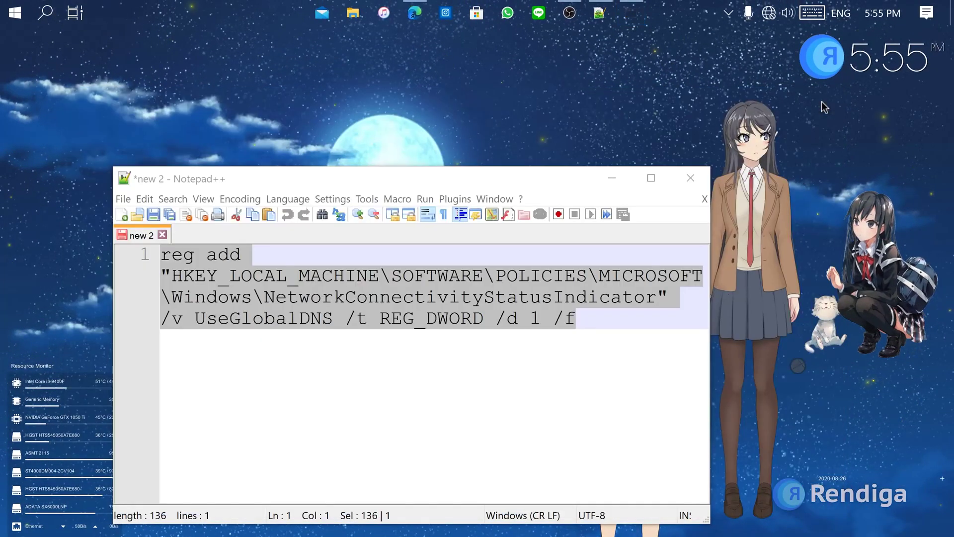
{"action": "left_click", "coordinate": [679, 180]}
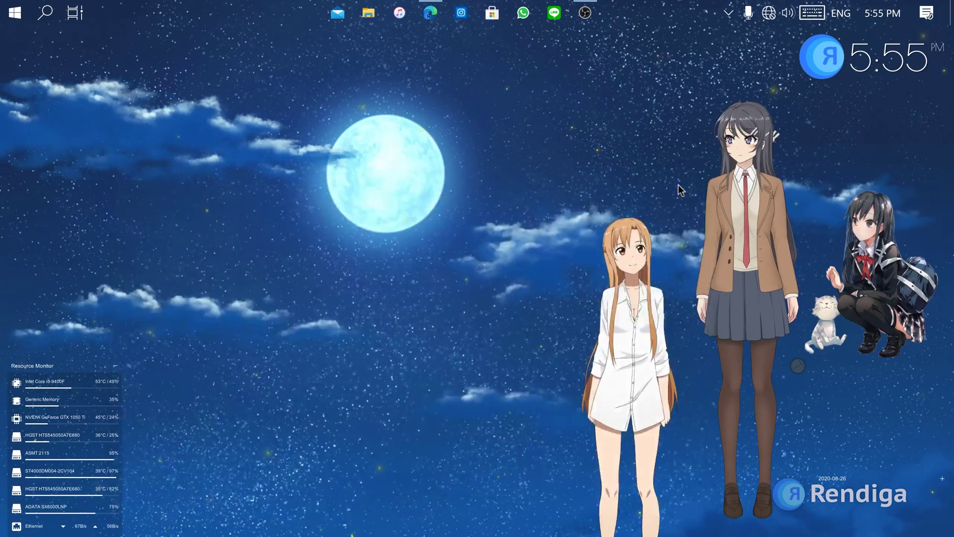
Step: Restart the computer so the registry change takes effect
{"action": "left_click", "coordinate": [15, 13]}
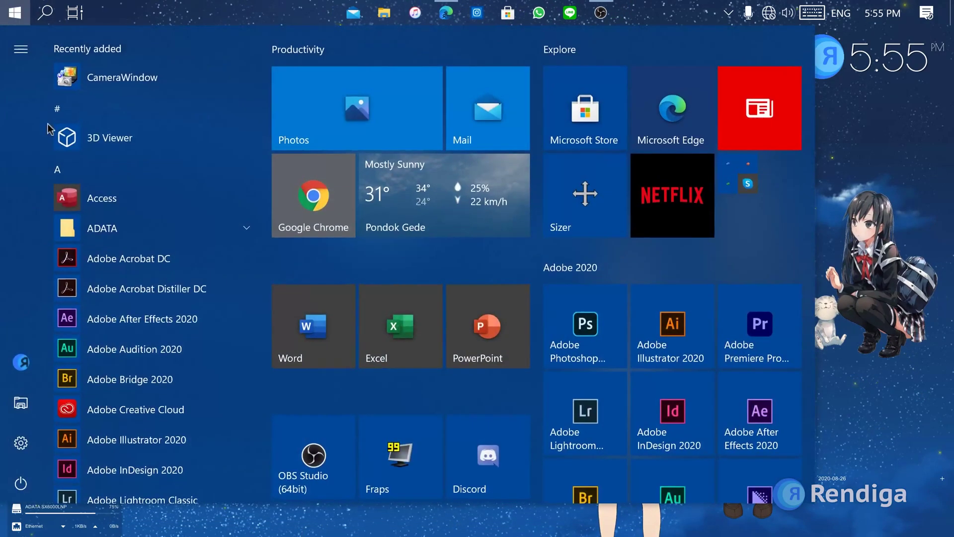
{"action": "left_click", "coordinate": [21, 483]}
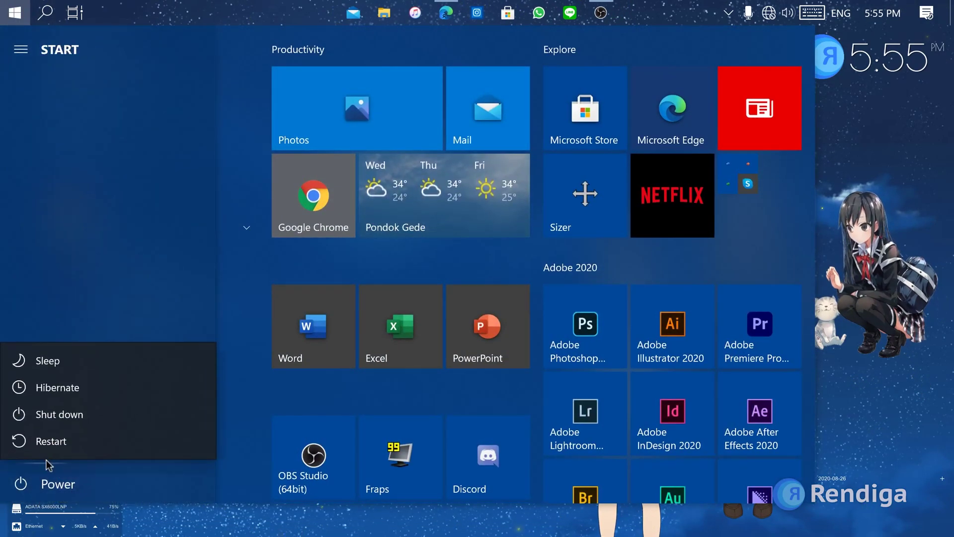
{"action": "left_click", "coordinate": [87, 437]}
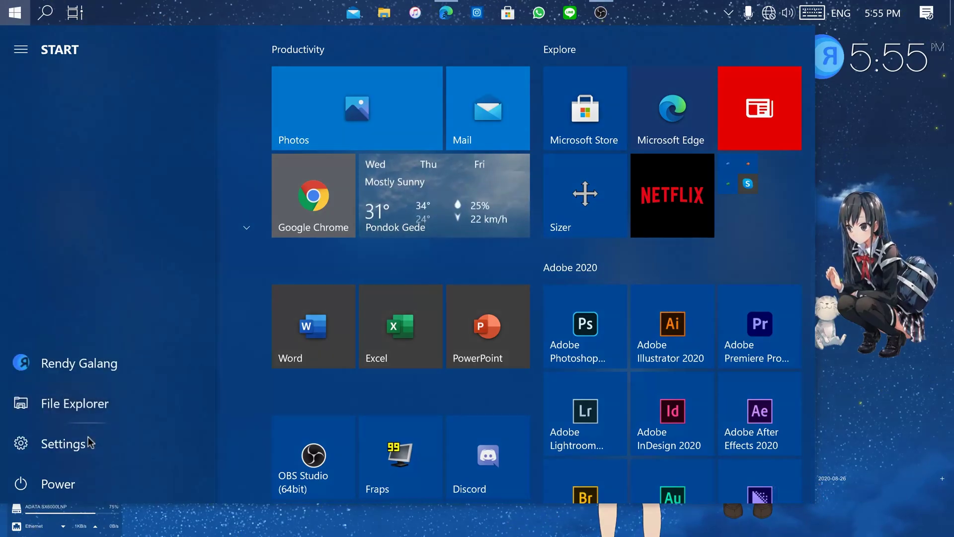